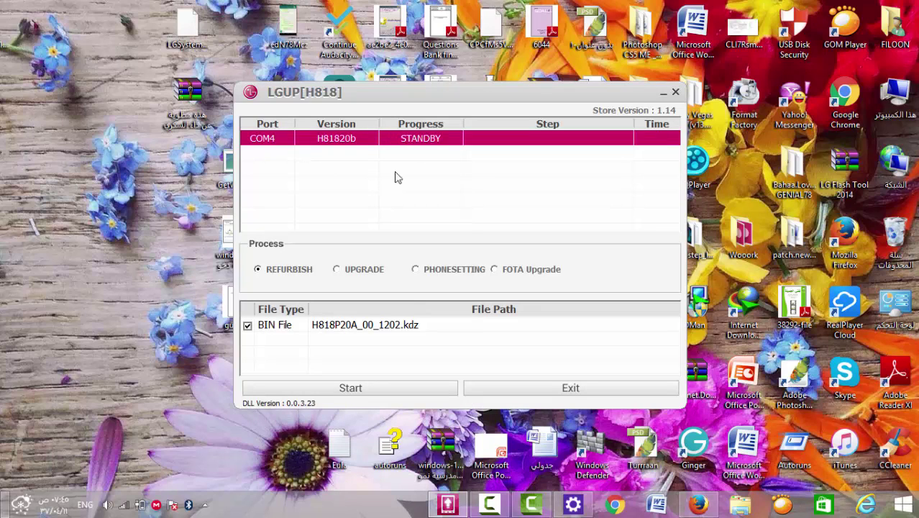
Load H818P20A_00_1202.kdz from Downloads as the enabled BIN file and start the UPGRADE process on the COM4 phone.
{"action": "left_click", "coordinate": [337, 270]}
{"action": "left_click", "coordinate": [248, 325]}
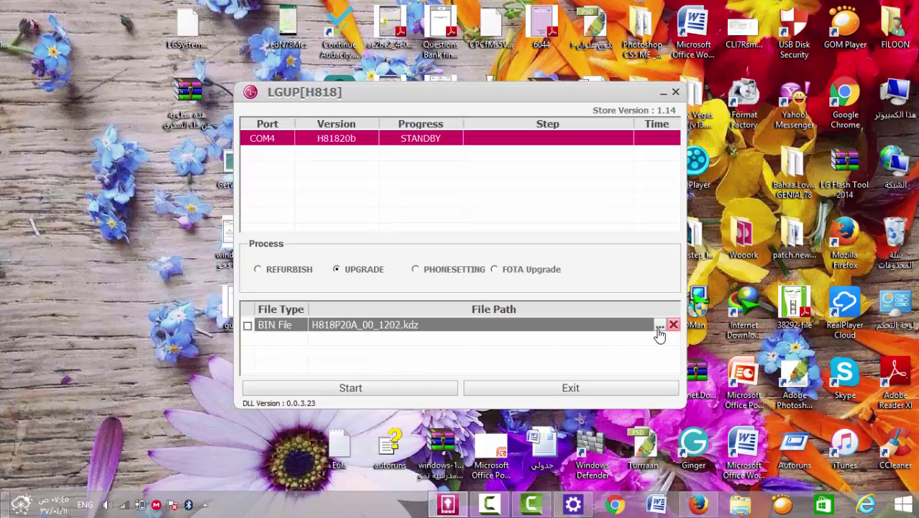
{"action": "left_click", "coordinate": [659, 327]}
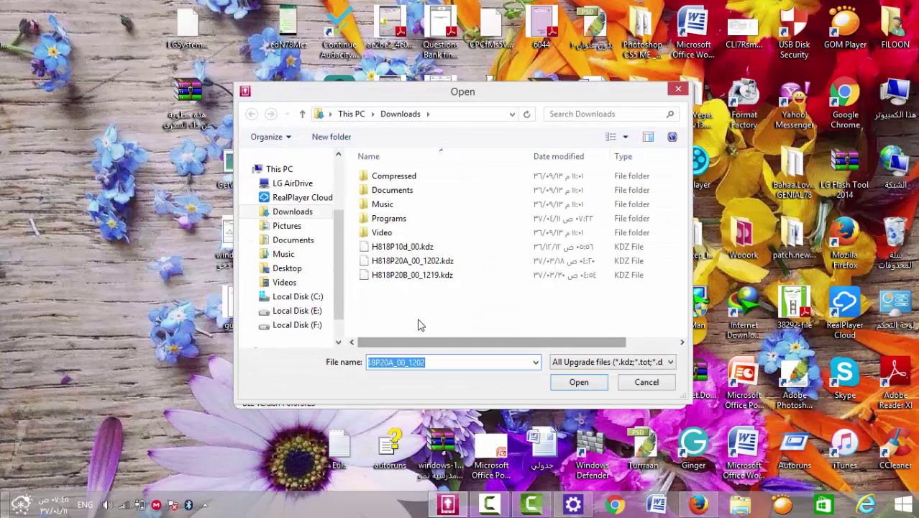
{"action": "left_click", "coordinate": [423, 263]}
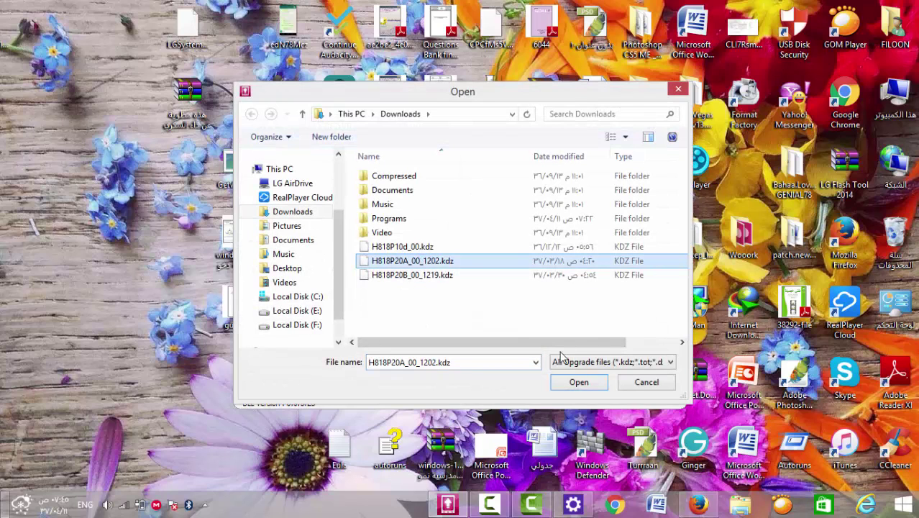
{"action": "left_click", "coordinate": [579, 382]}
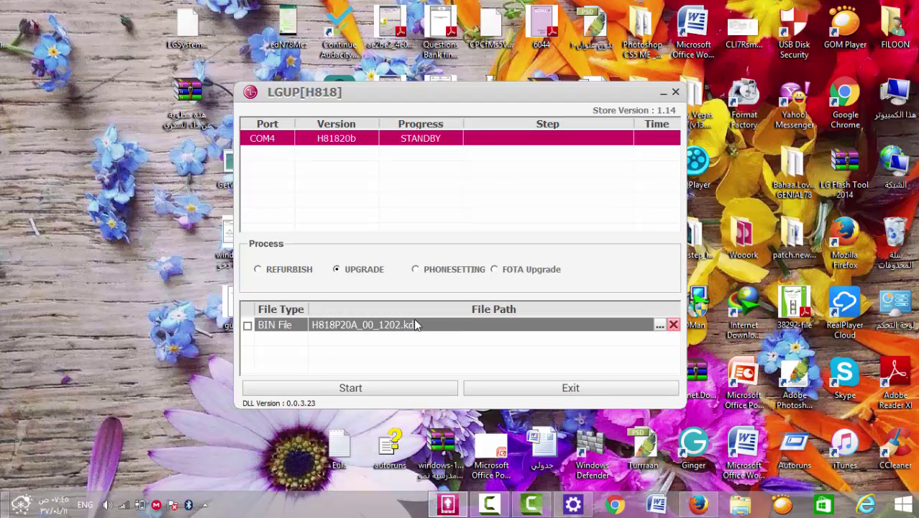
{"action": "left_click", "coordinate": [249, 326]}
{"action": "left_click", "coordinate": [309, 387]}
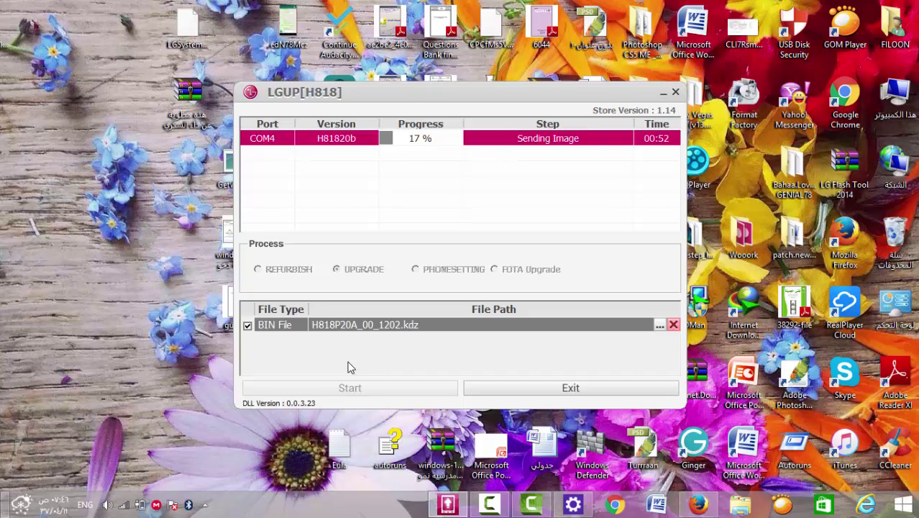
Create a new text document on the desktop and open it in Notepad.
{"action": "mouse_move", "coordinate": [447, 505]}
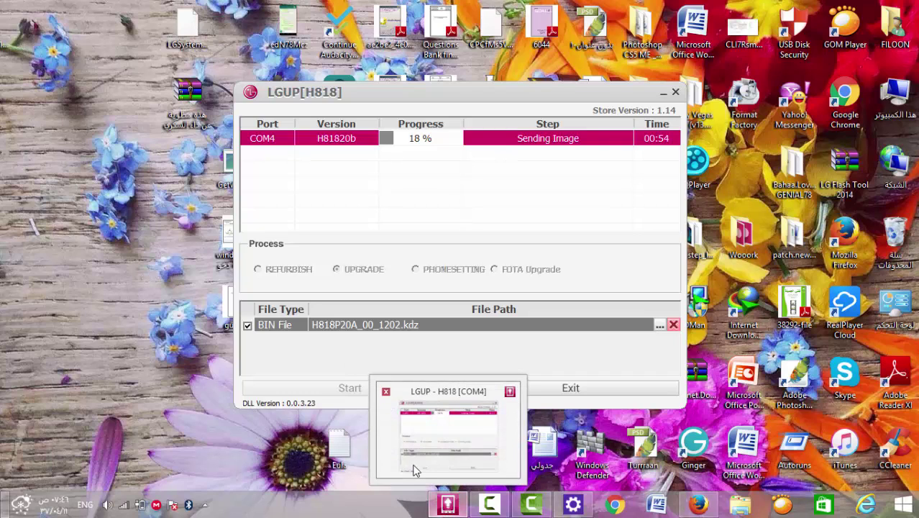
{"action": "right_click", "coordinate": [193, 397]}
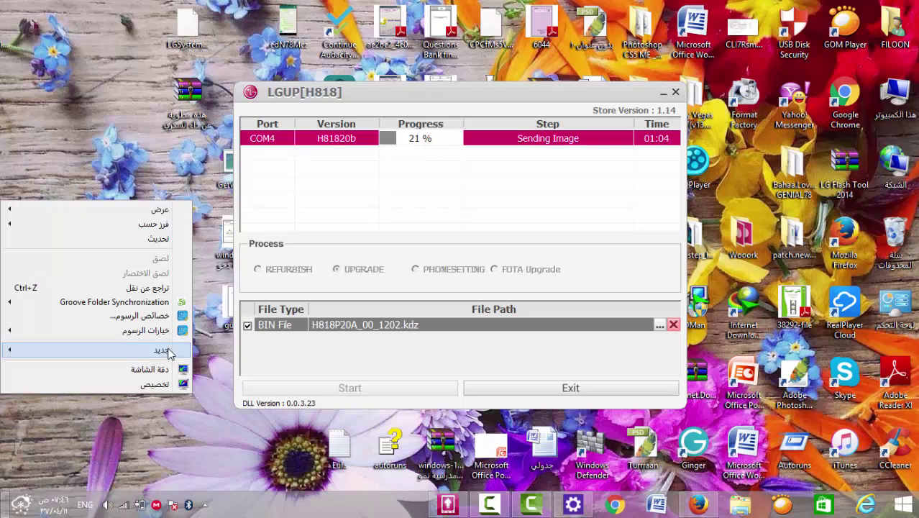
{"action": "left_click", "coordinate": [215, 352]}
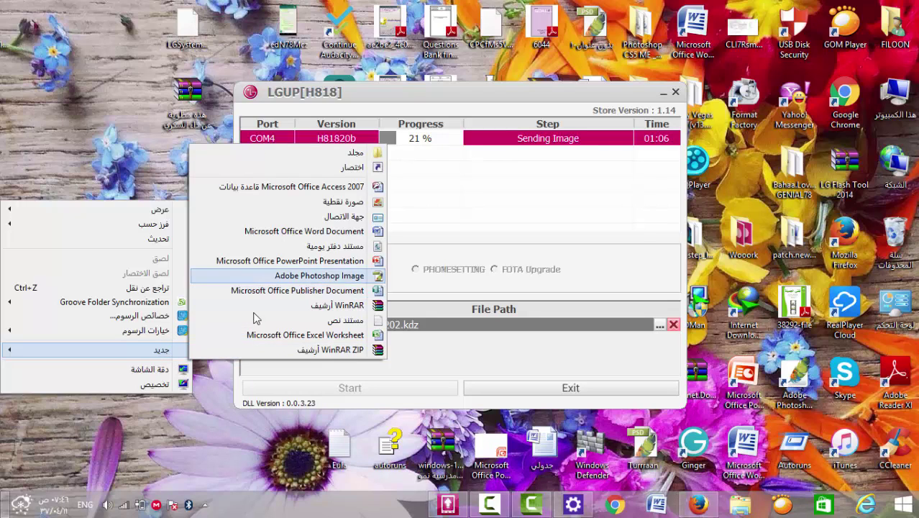
{"action": "left_click", "coordinate": [264, 330]}
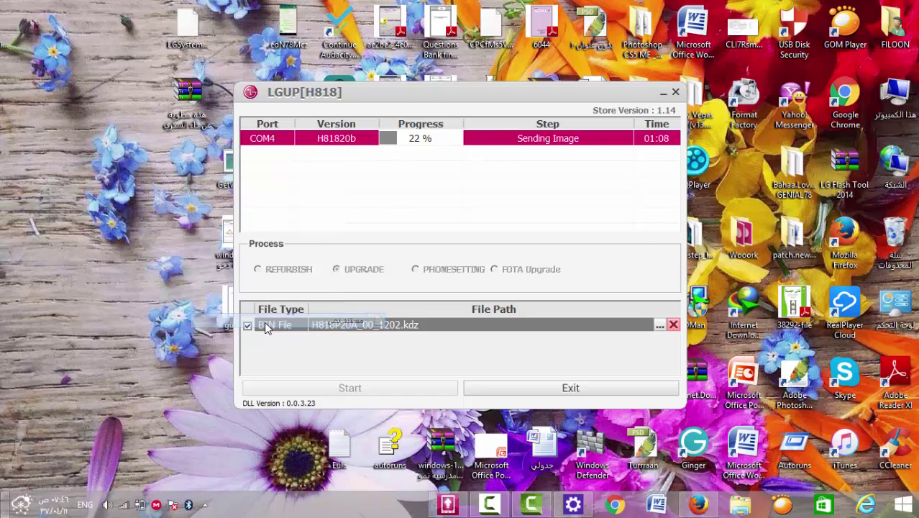
{"action": "left_click", "coordinate": [135, 444]}
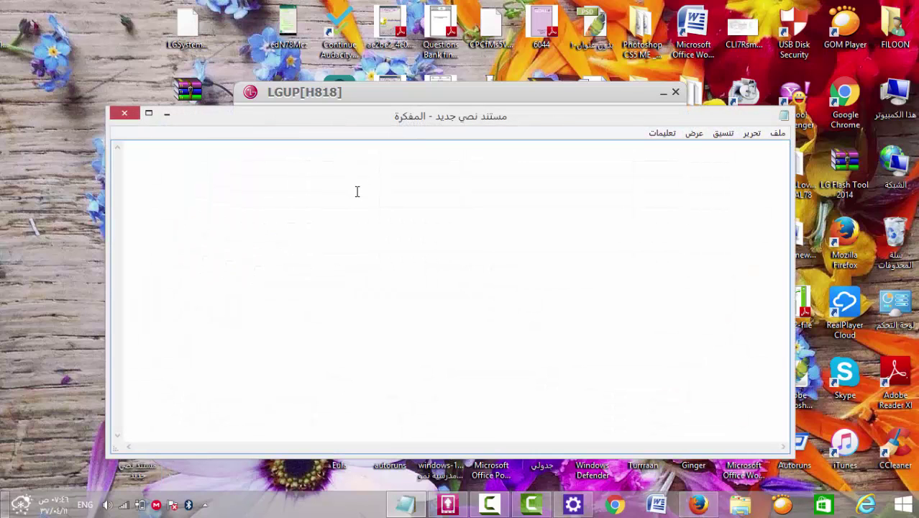
Write the Arabic note "راح أوقف تصوير إلى أن يتم تثبيت الروم", then save and close the document.
{"action": "key", "text": "alt+shift"}
{"action": "type", "text": "راح أوقف ت"}
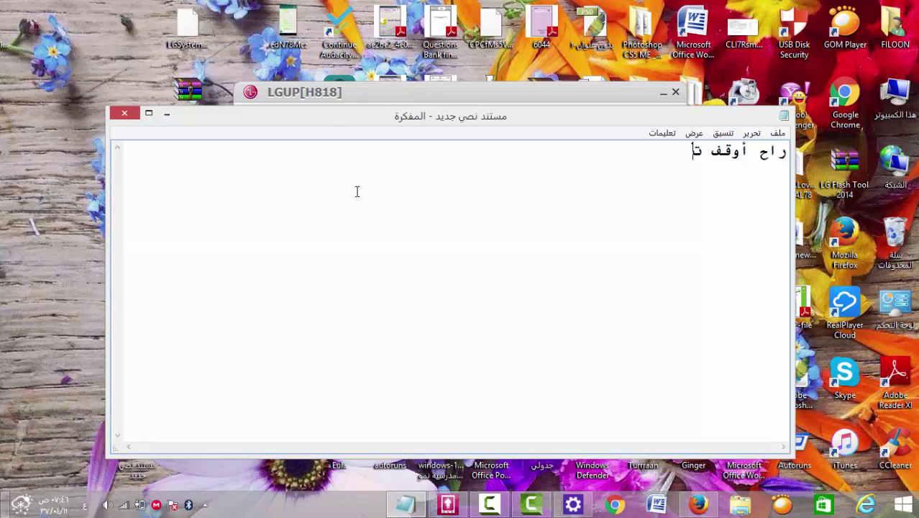
{"action": "type", "text": "صوير إلى أن يتم تثبيت الروم"}
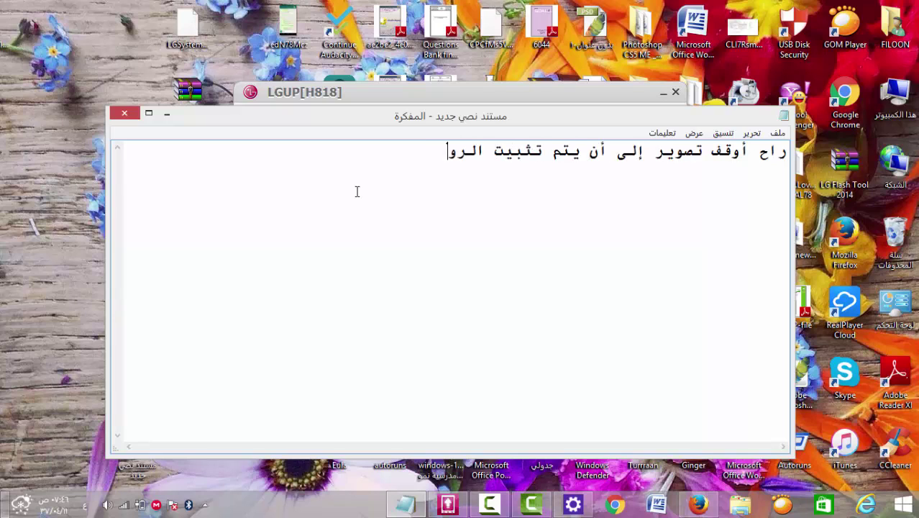
{"action": "left_click", "coordinate": [124, 113]}
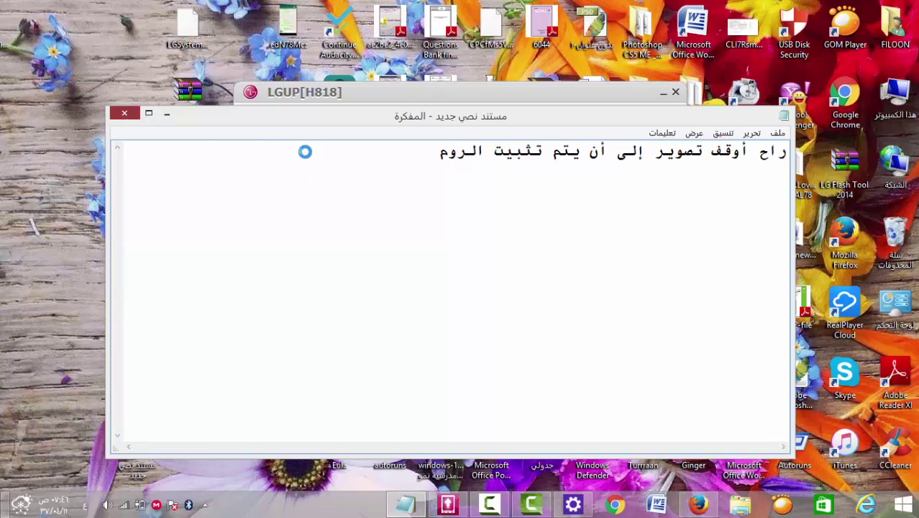
{"action": "left_click", "coordinate": [486, 260]}
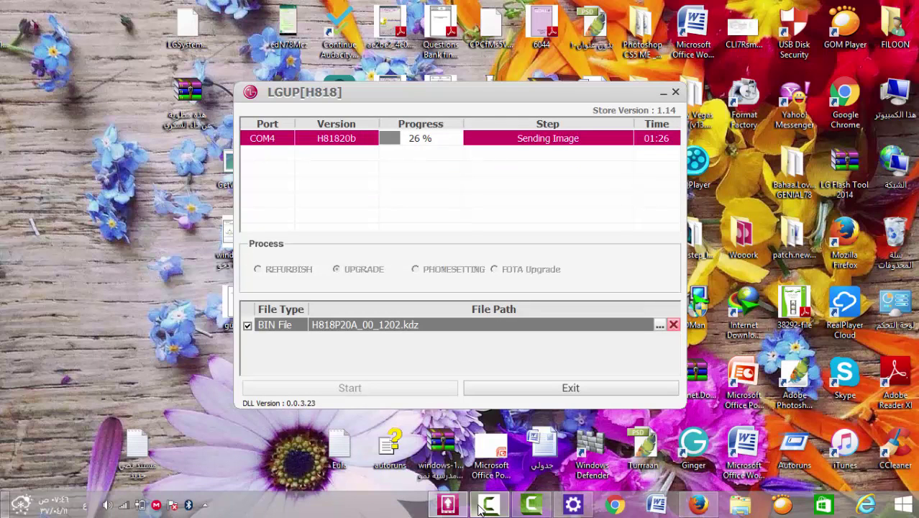
{"action": "left_click", "coordinate": [532, 504]}
{"action": "left_click", "coordinate": [856, 448]}
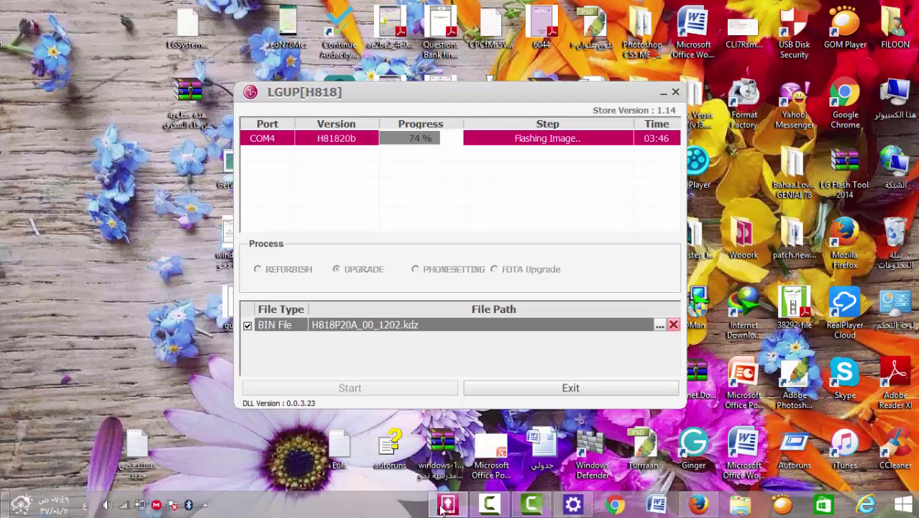
Reopen the desktop text note and shrink its window so that the flashing progress stays visible behind it.
{"action": "double_click", "coordinate": [147, 440]}
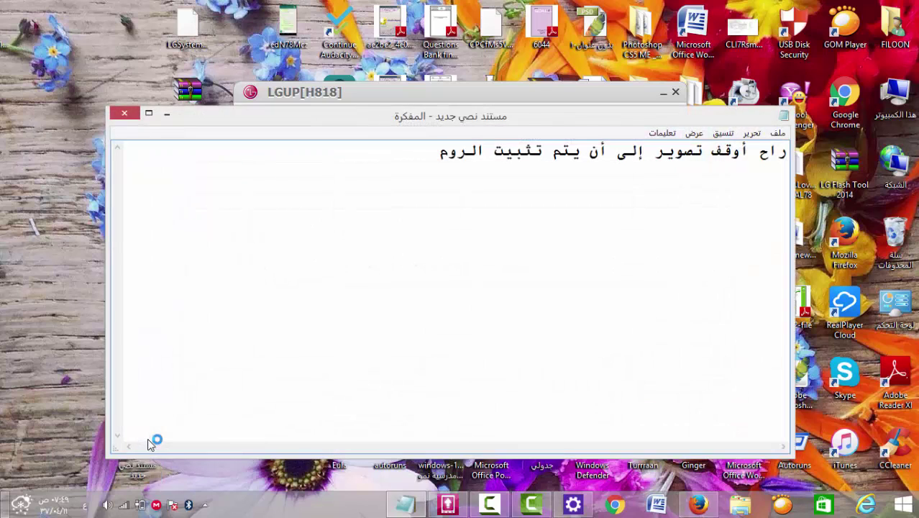
{"action": "key", "text": "End"}
{"action": "left_click_drag", "start_coordinate": [290, 108], "coordinate": [305, 287]}
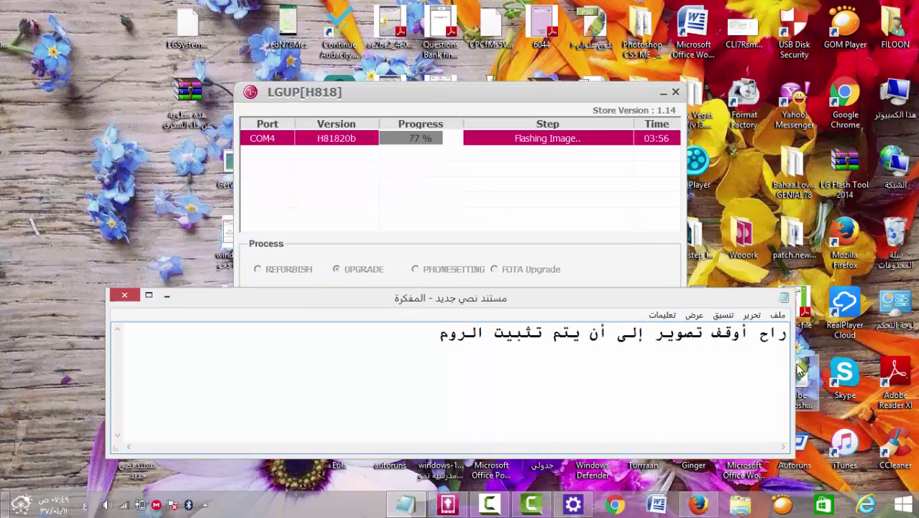
{"action": "left_click_drag", "start_coordinate": [794, 364], "coordinate": [609, 360]}
Add the lines "الحين جهازك راح يسوي ريستارت" and "وبكذا انتهى تركيب الروم الحمد لله" to the note, then save and close it.
{"action": "key", "text": "Return"}
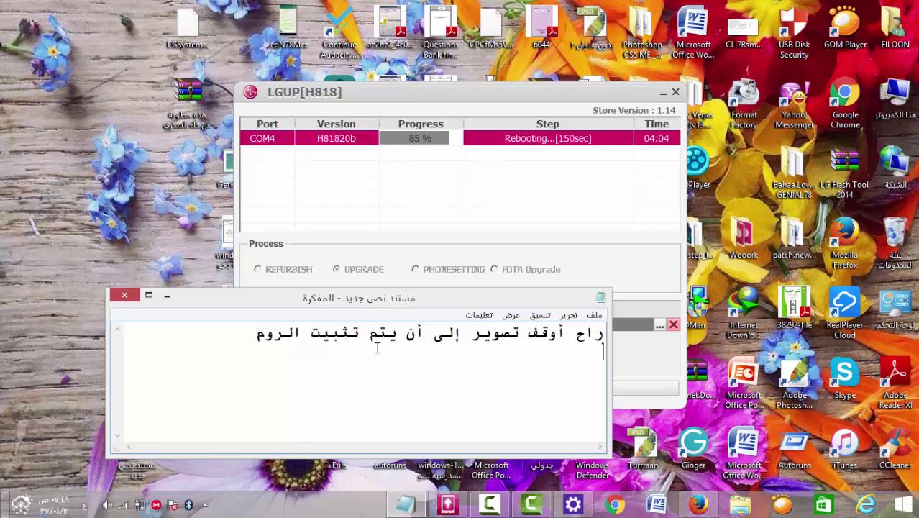
{"action": "type", "text": "الحين جهازك "}
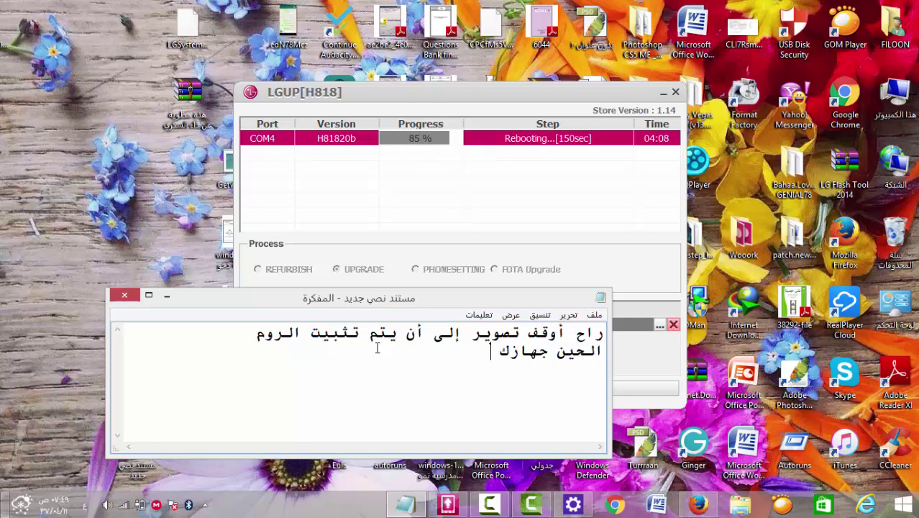
{"action": "type", "text": "راح يسوي ري"}
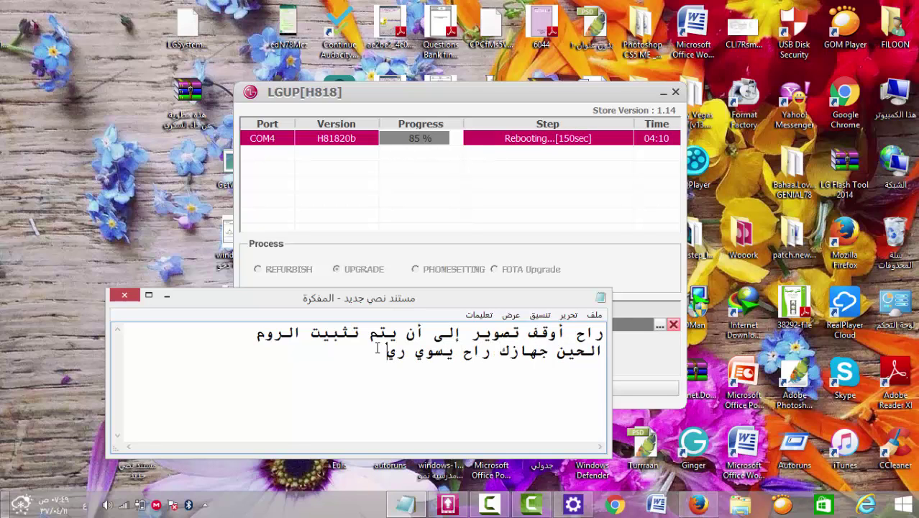
{"action": "type", "text": "ستارت"}
{"action": "key", "text": "Return"}
{"action": "type", "text": "وبكذا انتهى ا"}
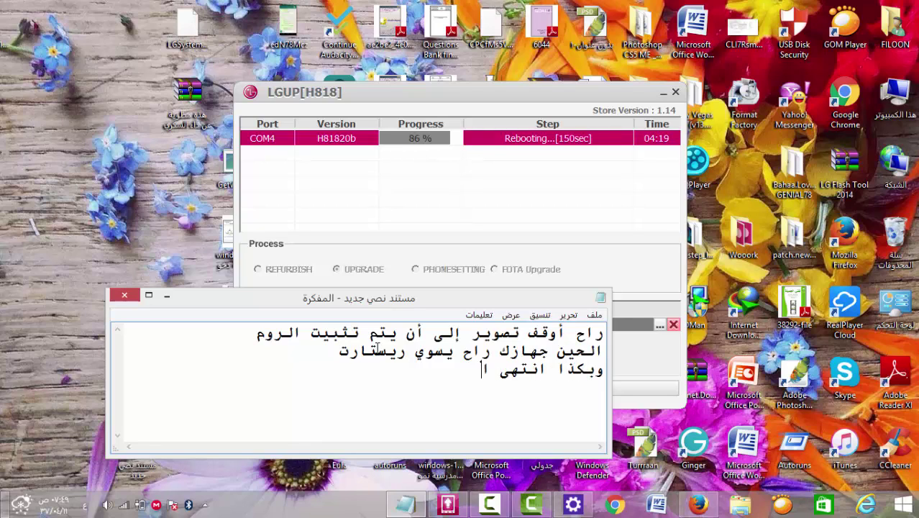
{"action": "key", "text": "BackSpace"}
{"action": "type", "text": "تركيب الروم الحمد لله"}
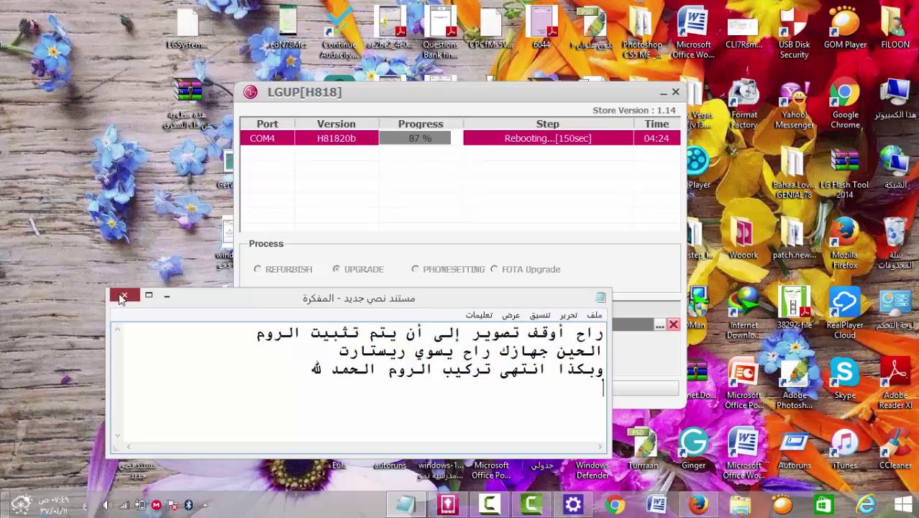
{"action": "left_click", "coordinate": [125, 295]}
{"action": "left_click", "coordinate": [429, 260]}
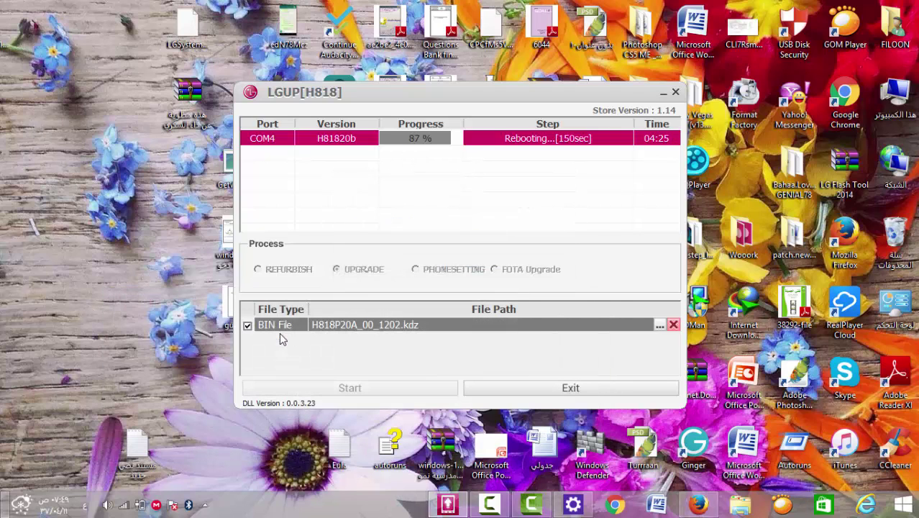
Reopen the desktop note and add, below a blank line, "لا تطفّي البرنامج إلّا لما يشتغل جوالك وتدخل للواجهة".
{"action": "left_click", "coordinate": [519, 396]}
{"action": "left_click", "coordinate": [139, 443]}
{"action": "double_click", "coordinate": [139, 444]}
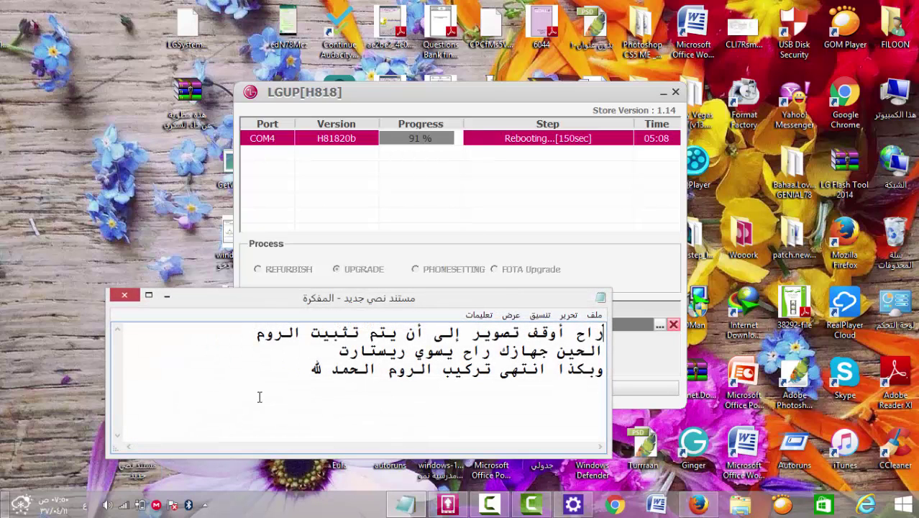
{"action": "left_click", "coordinate": [271, 410]}
{"action": "type", "text": "لا تطفّي البرن"}
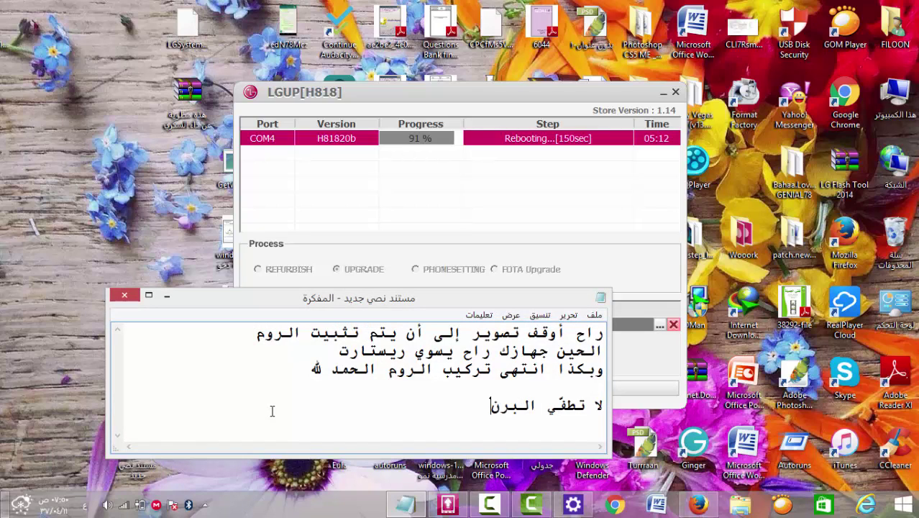
{"action": "type", "text": "امج إلّا لما يأ"}
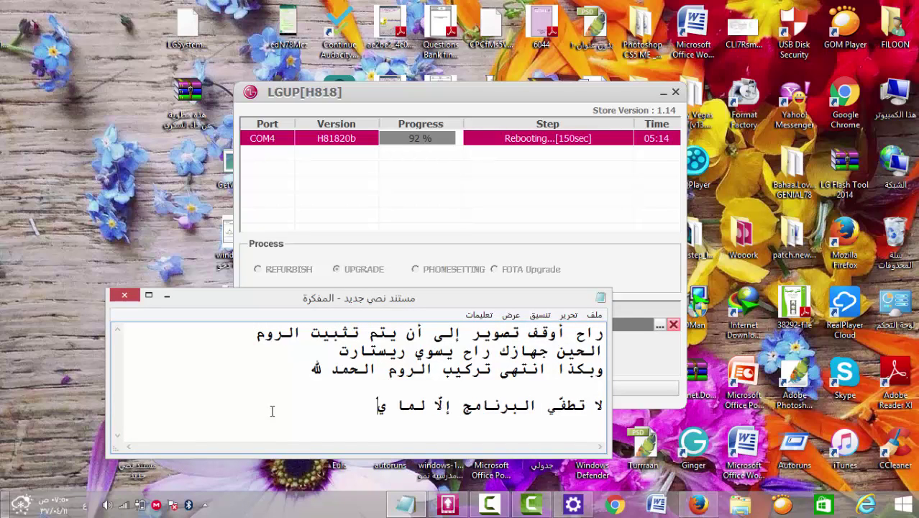
{"action": "key", "text": "BackSpace"}
{"action": "type", "text": "شتغل "}
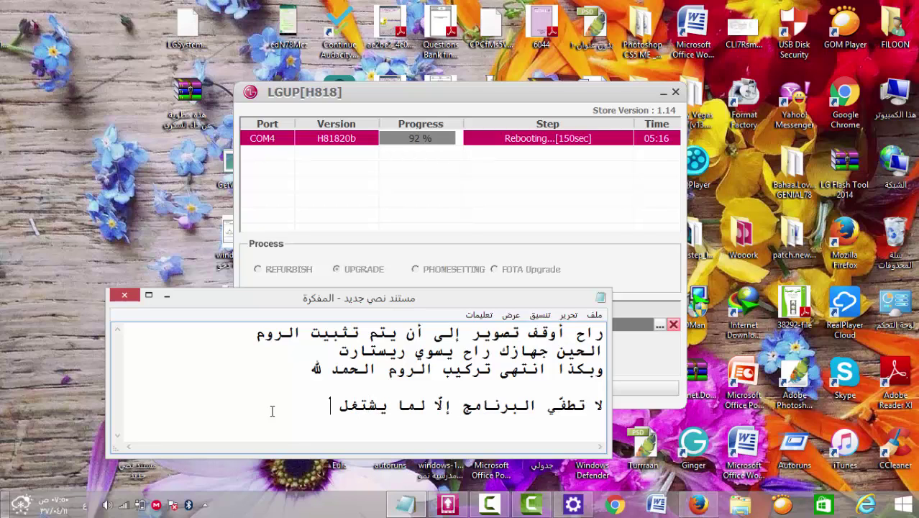
{"action": "type", "text": "جوالك وتدخ"}
{"action": "type", "text": "ل للواجهى"}
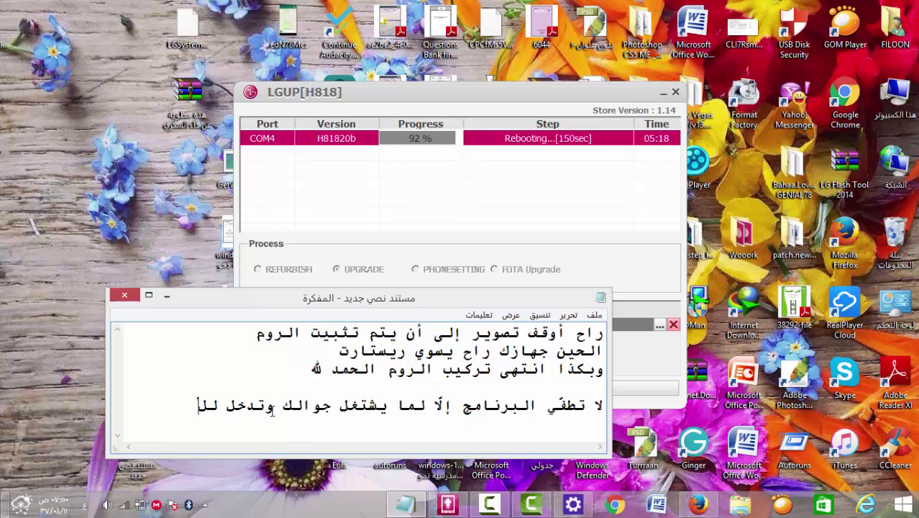
{"action": "key", "text": "BackSpace"}
{"action": "type", "text": "ة"}
{"action": "key", "text": "Return"}
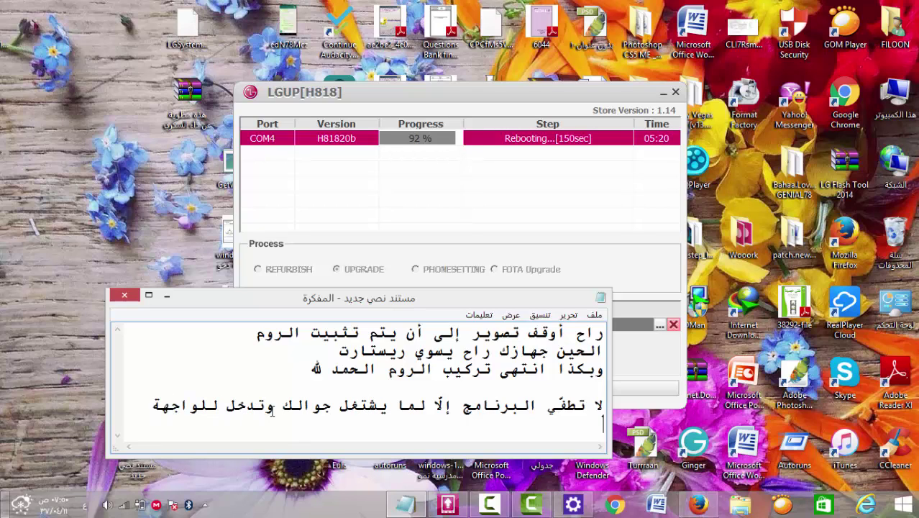
Add the lines "لكن لما تطلع لك : جاري تحديث أندرويد ، لا تطفي الجهاز" and "احتياطًا" at the end of the note.
{"action": "type", "text": "لكن لما تطلع لك"}
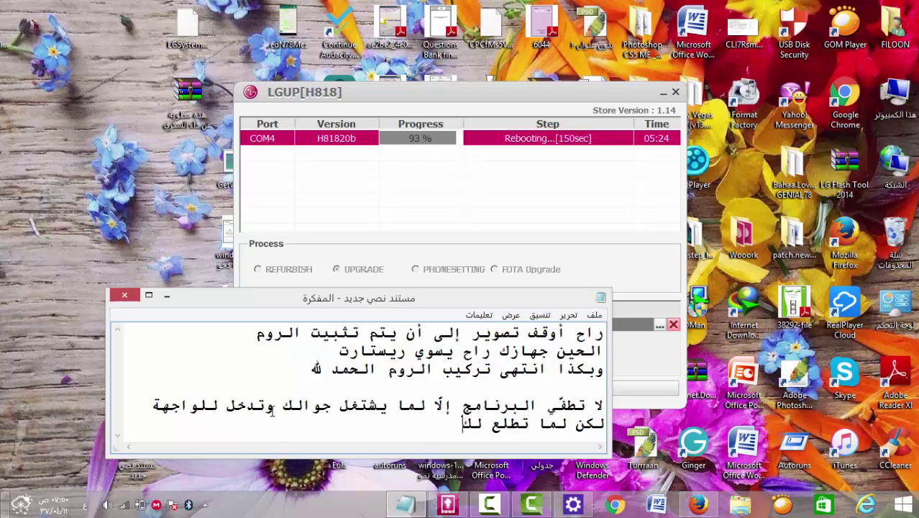
{"action": "type", "text": " : جاري تحديث أ"}
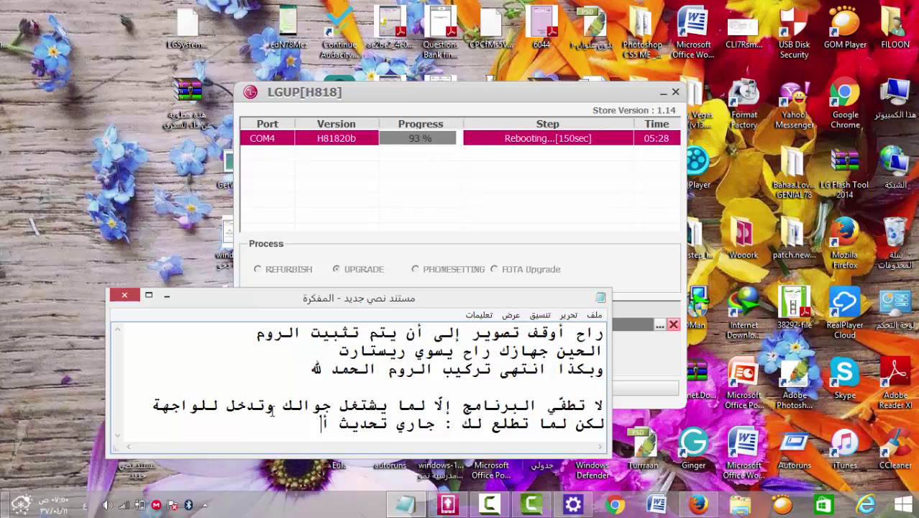
{"action": "type", "text": "ندرويد ، لا تط"}
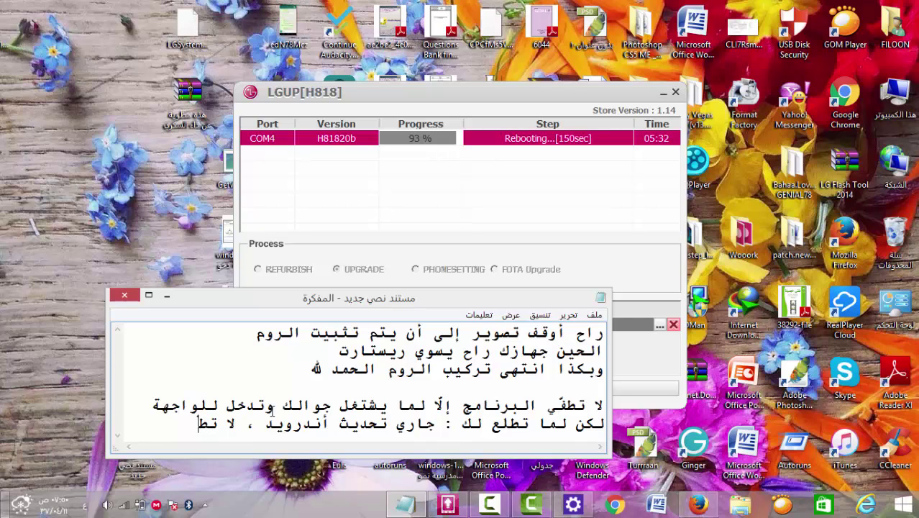
{"action": "type", "text": "في الجهاز"}
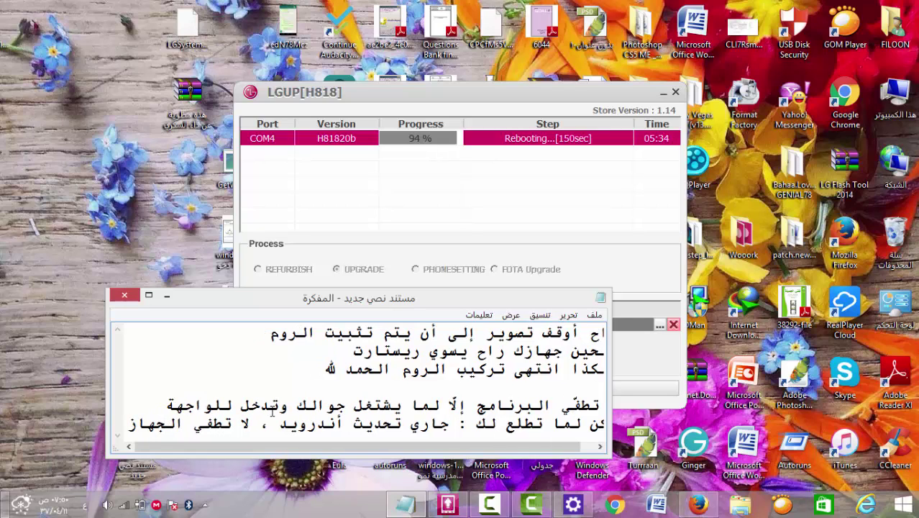
{"action": "key", "text": "Return"}
{"action": "type", "text": "احتياط"}
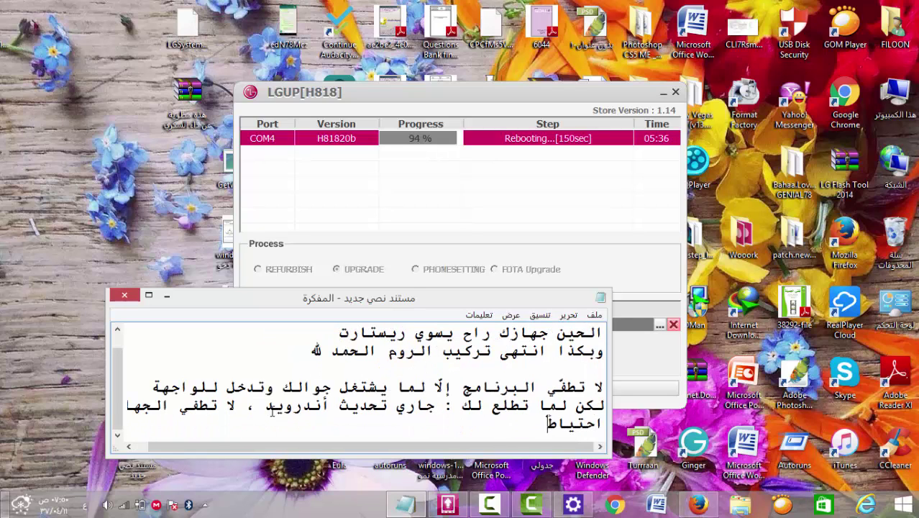
{"action": "type", "text": "ًا"}
{"action": "key", "text": "Return"}
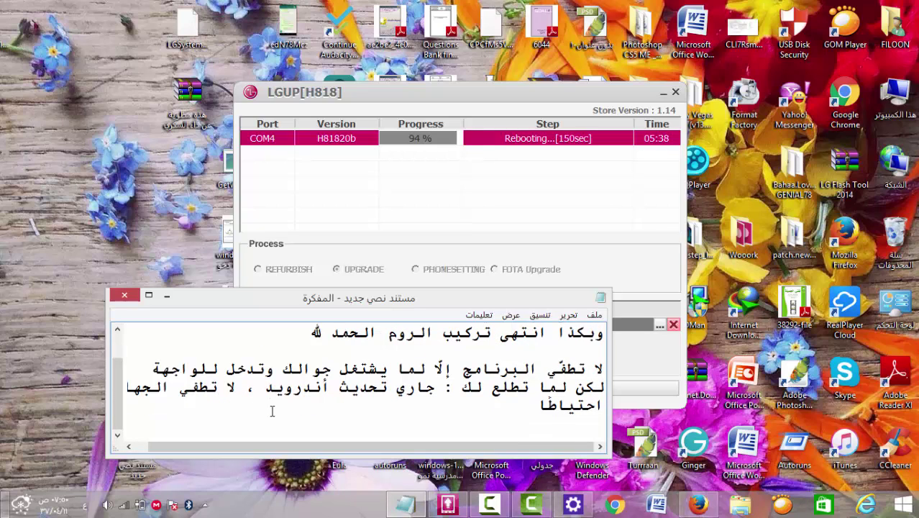
Show the whole note full screen to display its complete lines, and close it after restoring the window size.
{"action": "left_click", "coordinate": [150, 295]}
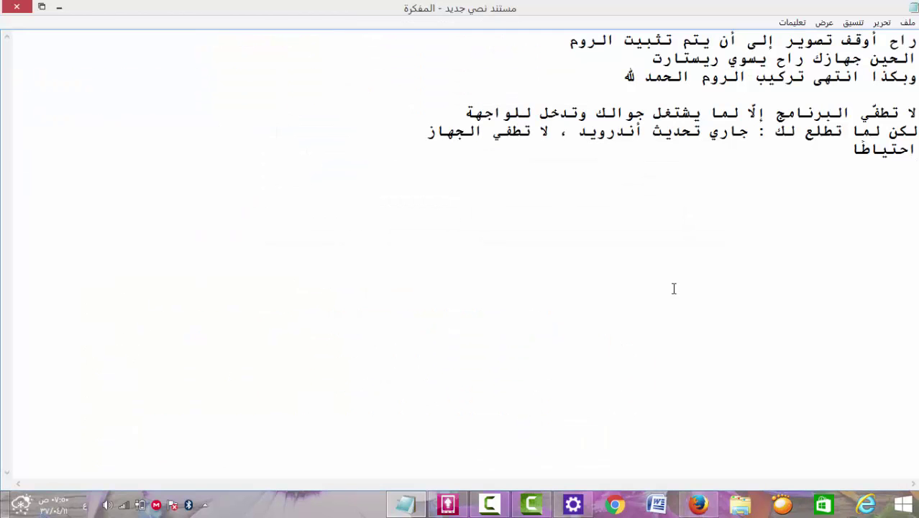
{"action": "left_click", "coordinate": [44, 9]}
{"action": "left_click", "coordinate": [119, 297]}
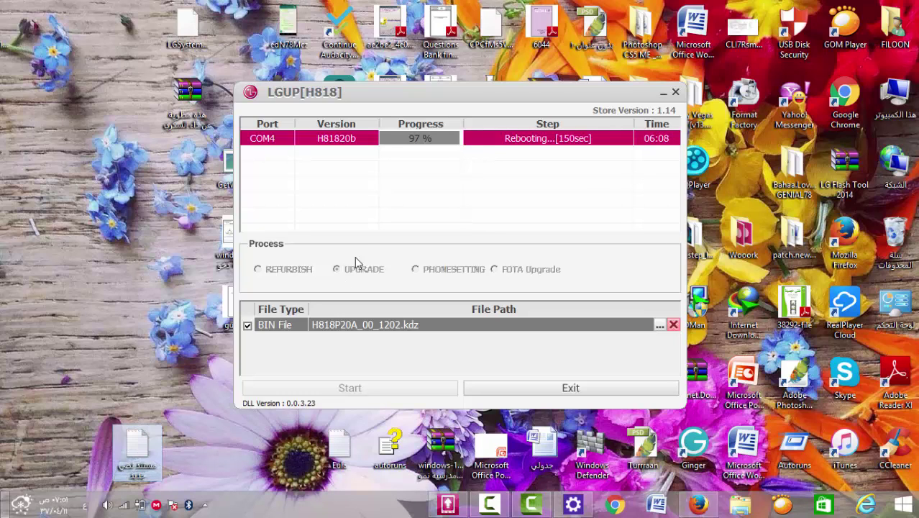
Reopen the desktop text note and delete all of its text.
{"action": "double_click", "coordinate": [138, 444]}
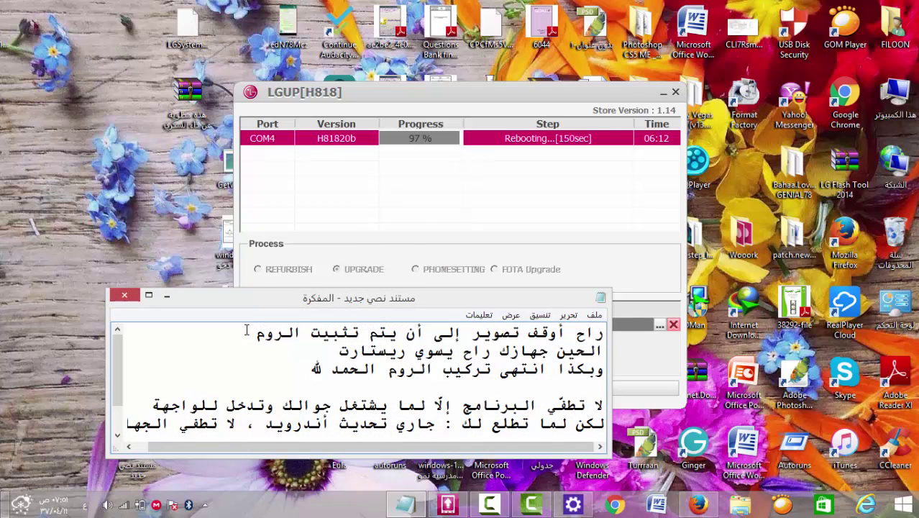
{"action": "right_click", "coordinate": [245, 330]}
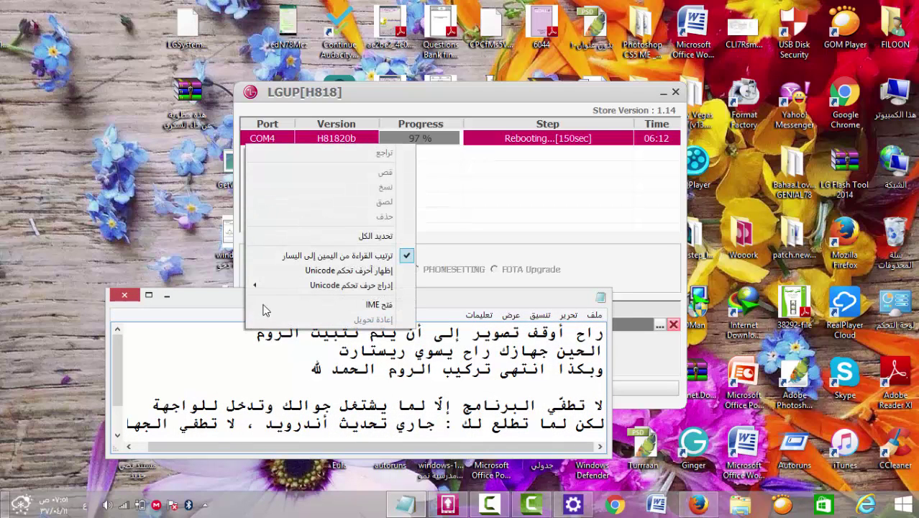
{"action": "left_click", "coordinate": [317, 236]}
{"action": "key", "text": "BackSpace"}
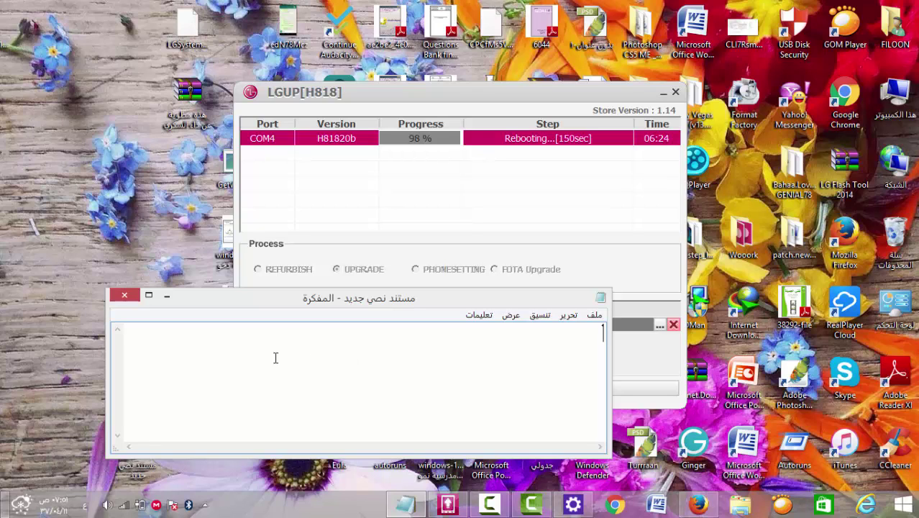
Minimize the empty note, dismiss the finished COM4 flashing entry, and exit LGUP.
{"action": "left_click", "coordinate": [166, 295]}
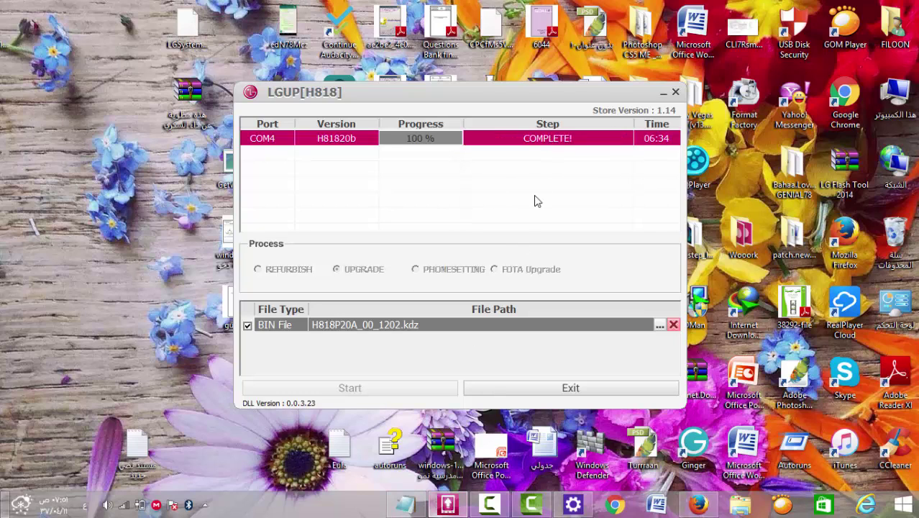
{"action": "left_click", "coordinate": [558, 137]}
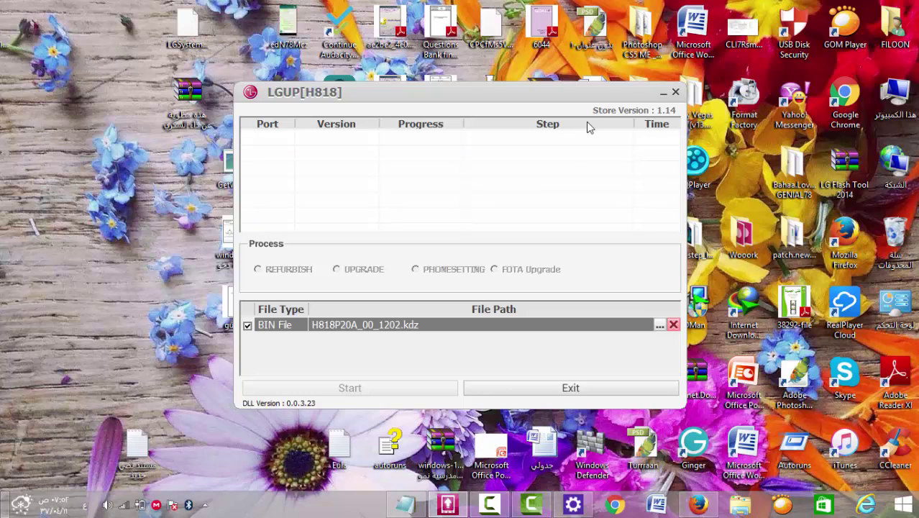
{"action": "left_click", "coordinate": [533, 389]}
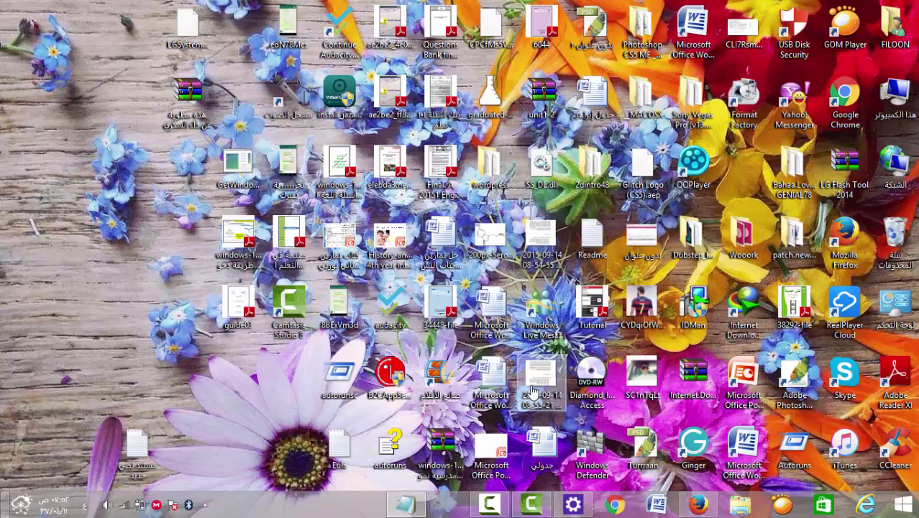
Bring back the empty note, write "انتهى تثبيت الروم ، تقدر تفصل جوالك من اللابتوب", and save and close it.
{"action": "left_click", "coordinate": [444, 505]}
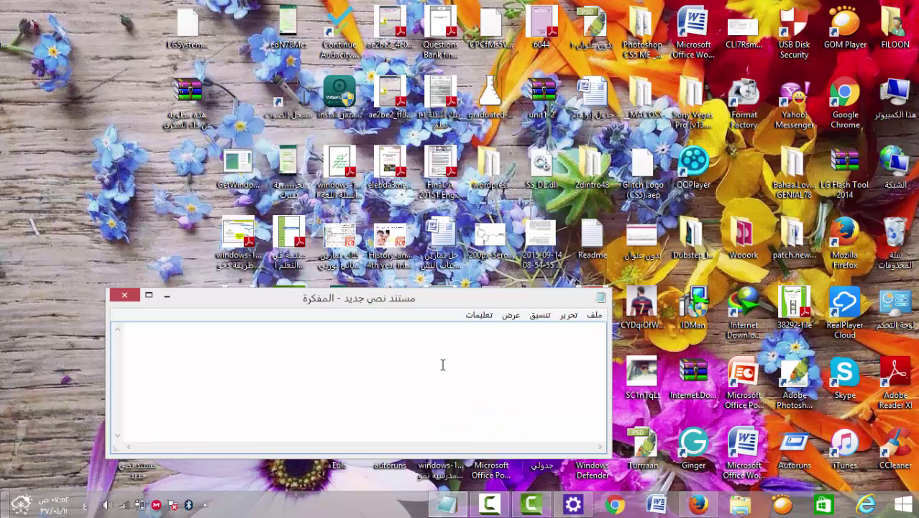
{"action": "type", "text": "انتهى تثبيت الروم "}
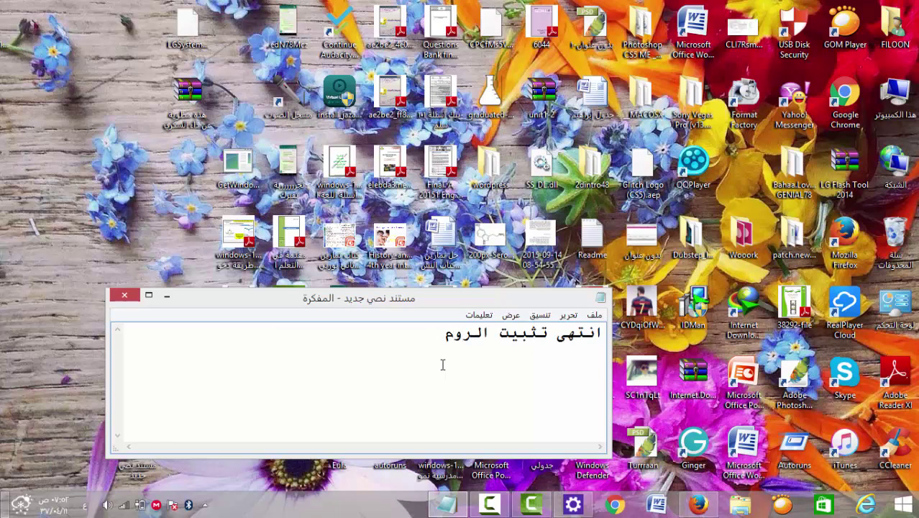
{"action": "type", "text": "، تقدر تفصل جوالك"}
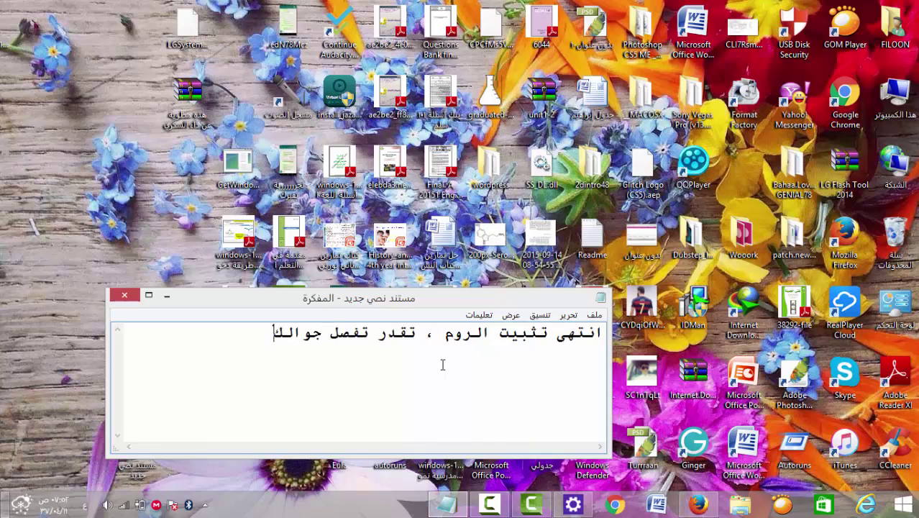
{"action": "type", "text": " من اللابتوب"}
{"action": "left_click", "coordinate": [125, 294]}
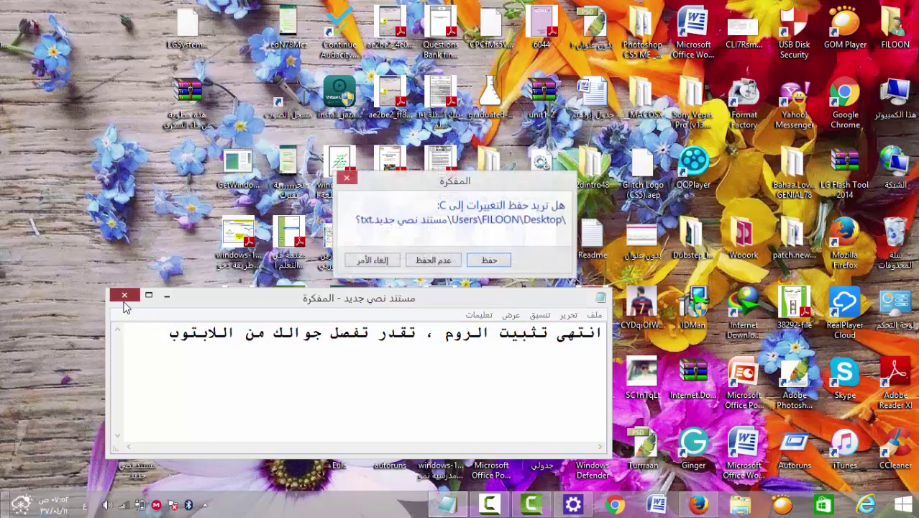
{"action": "key", "text": "Return"}
{"action": "left_click", "coordinate": [531, 503]}
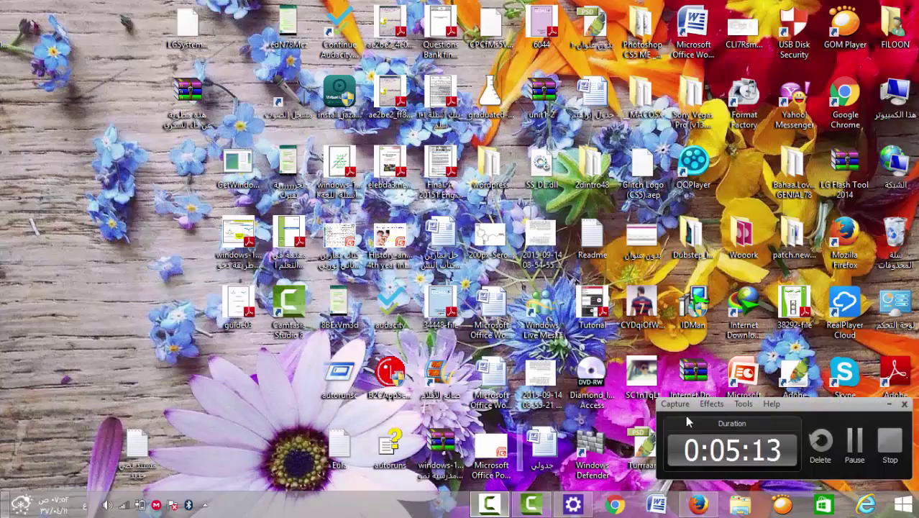